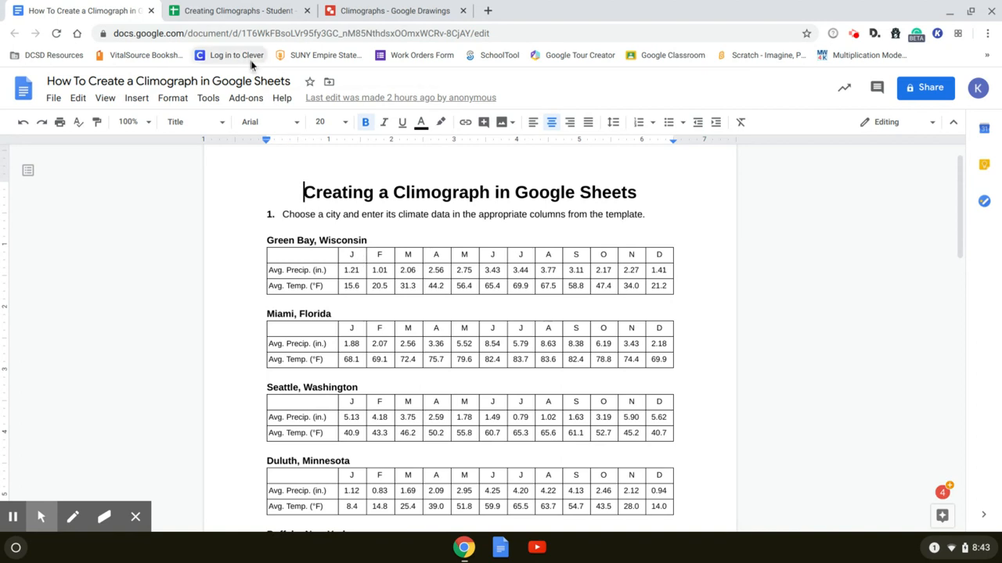
Switch to the Creating Climographs - Student spreadsheet and insert a chart from the climate data in A1:C13
{"action": "left_click", "coordinate": [231, 13]}
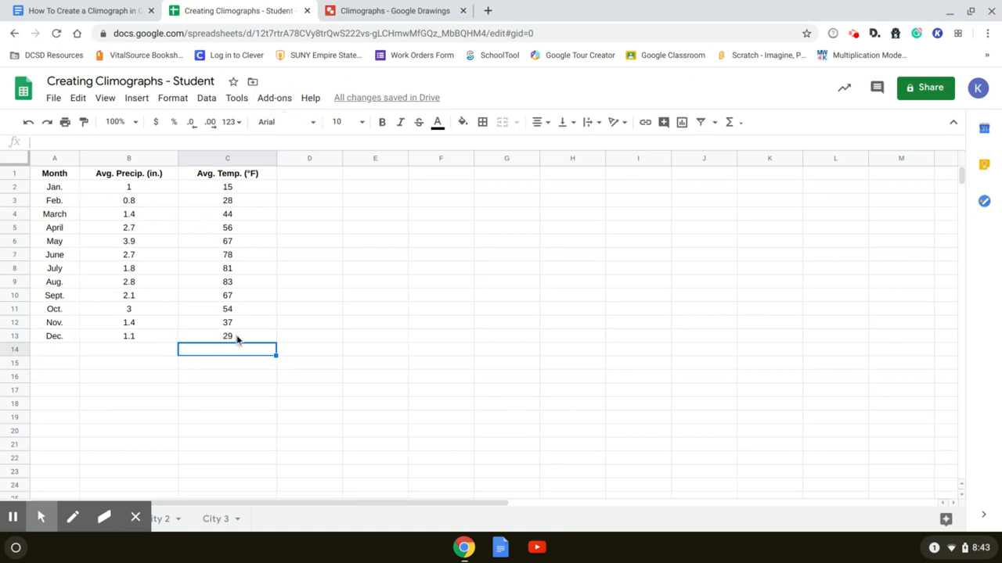
{"action": "left_click", "coordinate": [48, 177]}
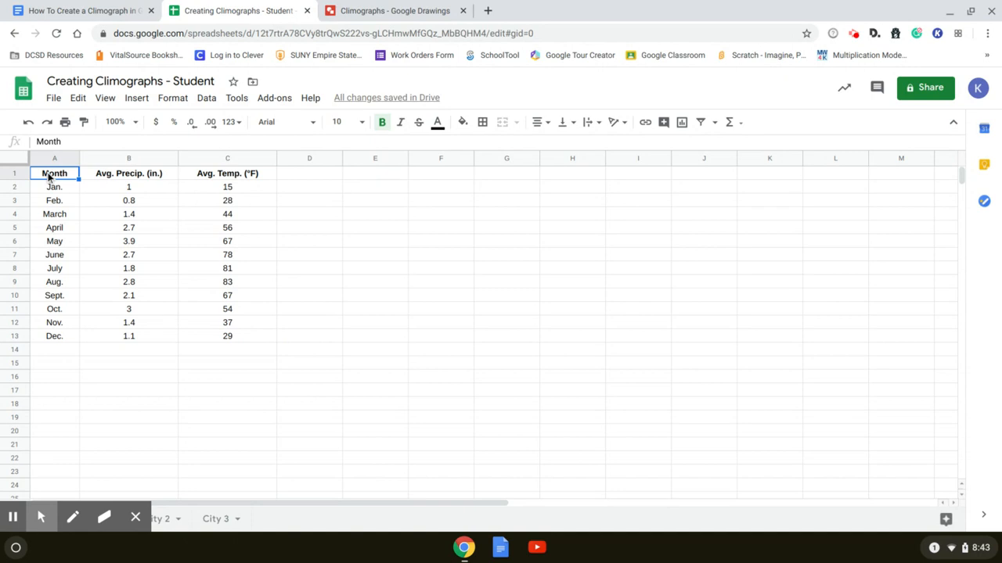
{"action": "left_click", "coordinate": [235, 342], "text": "shift"}
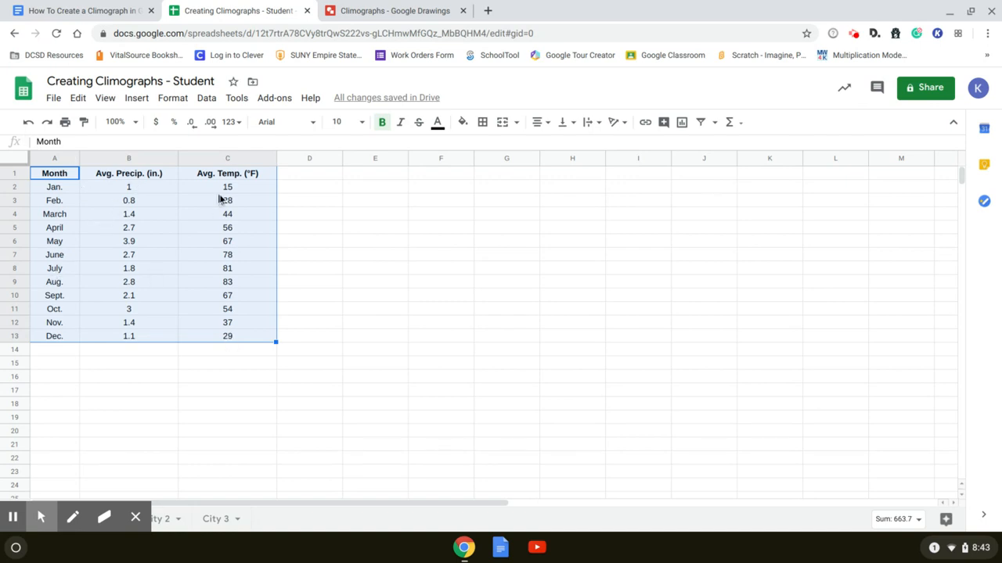
{"action": "left_click", "coordinate": [137, 99]}
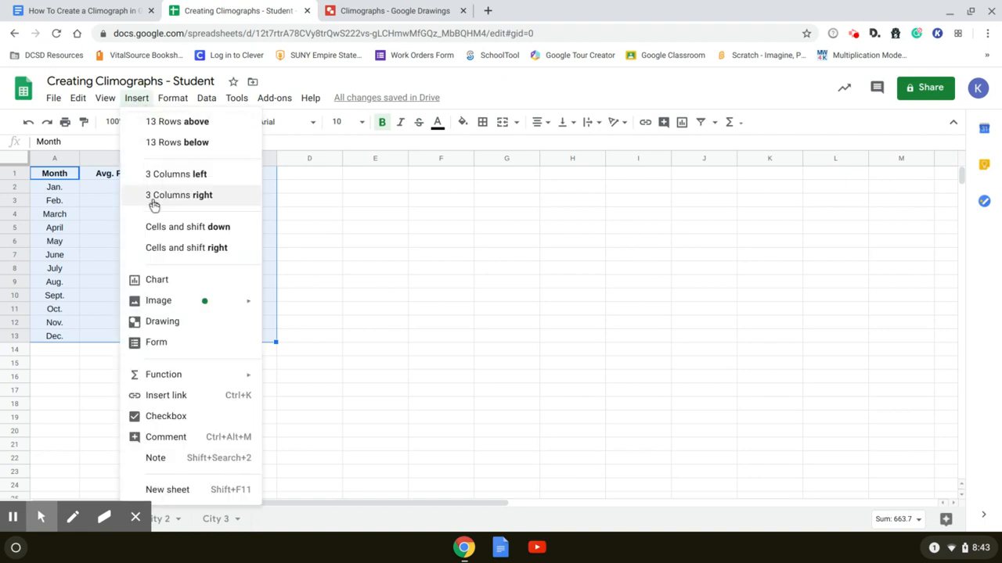
{"action": "left_click", "coordinate": [154, 280]}
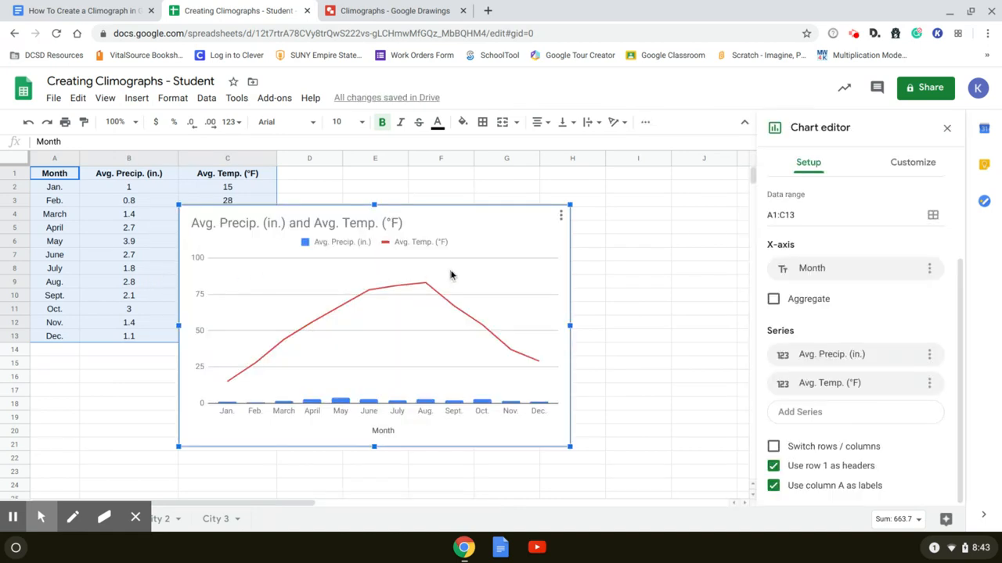
{"action": "scroll", "coordinate": [894, 278], "scroll_direction": "up", "scroll_amount": 3}
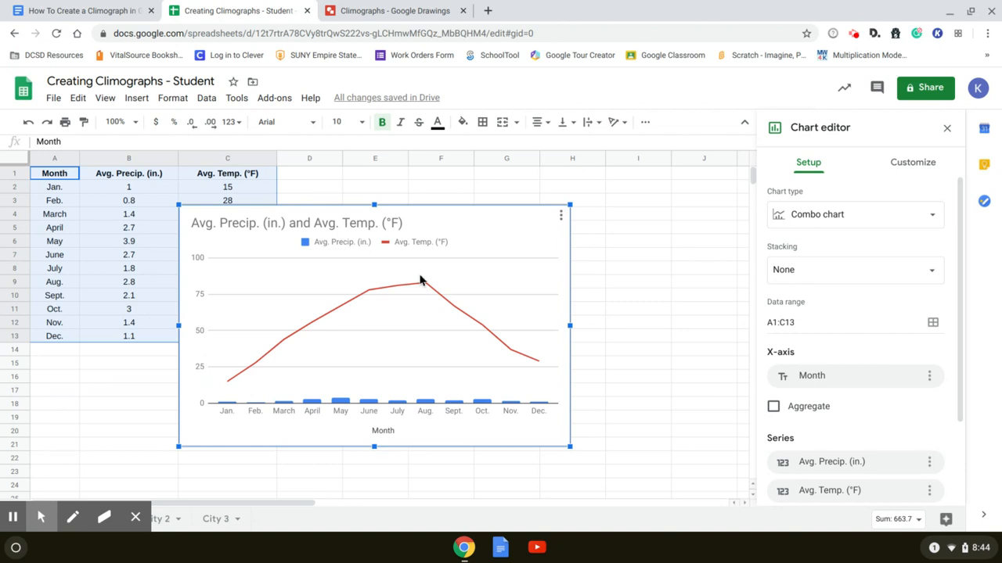
Assign the chart's Avg. Temp. (°F) series to the right axis
{"action": "left_click", "coordinate": [904, 169]}
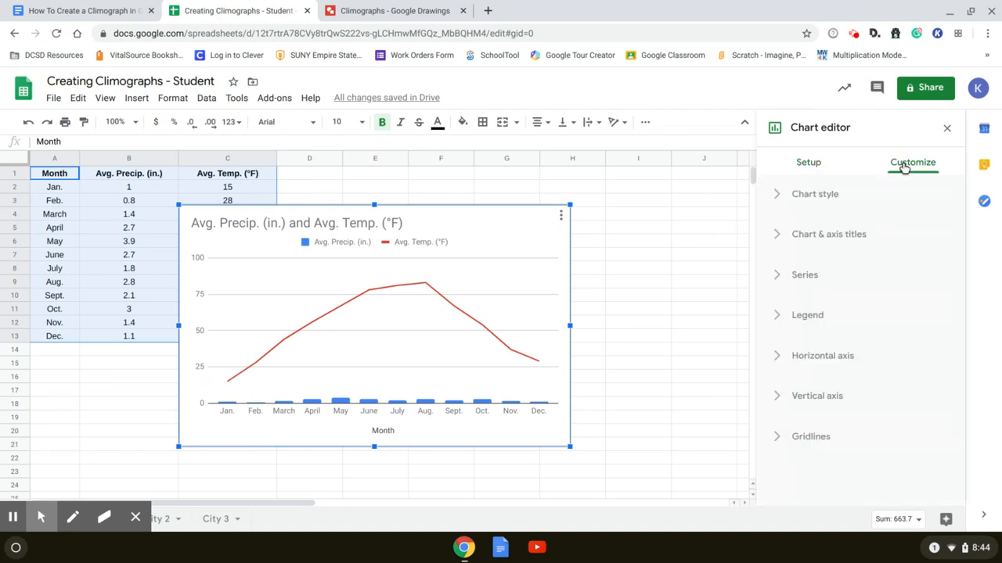
{"action": "left_click", "coordinate": [776, 276]}
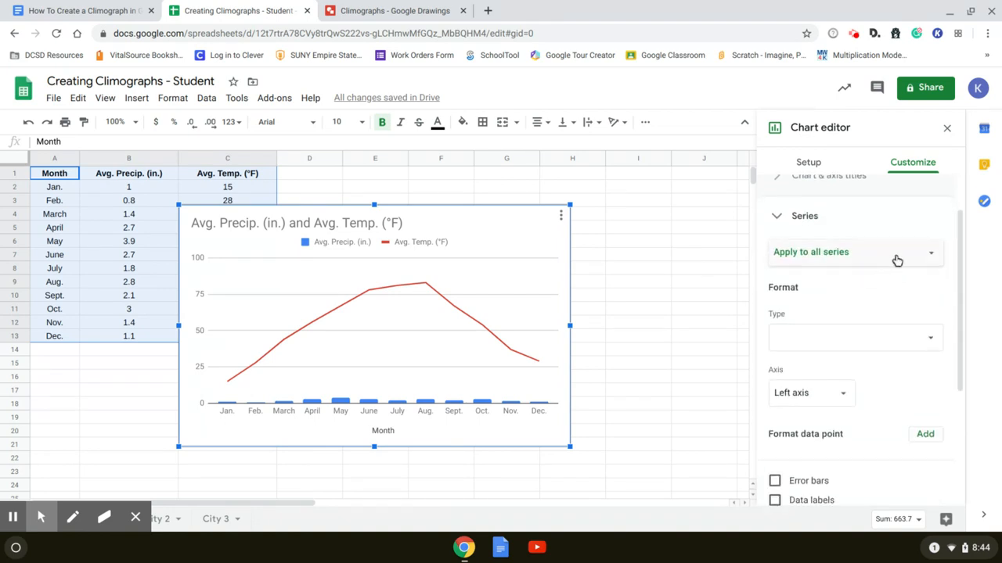
{"action": "left_click", "coordinate": [932, 258]}
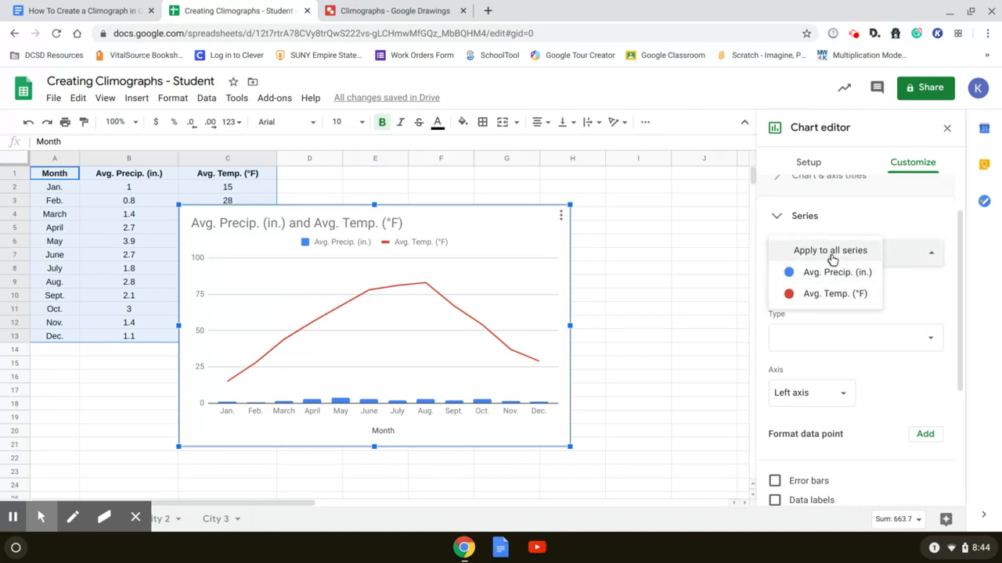
{"action": "left_click", "coordinate": [831, 294]}
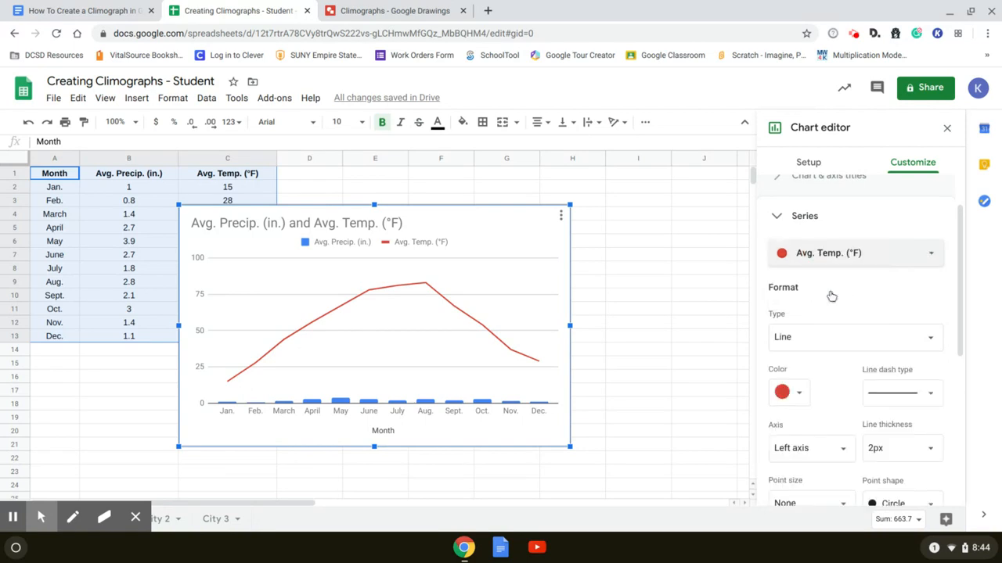
{"action": "scroll", "coordinate": [830, 294], "scroll_direction": "down", "scroll_amount": 3}
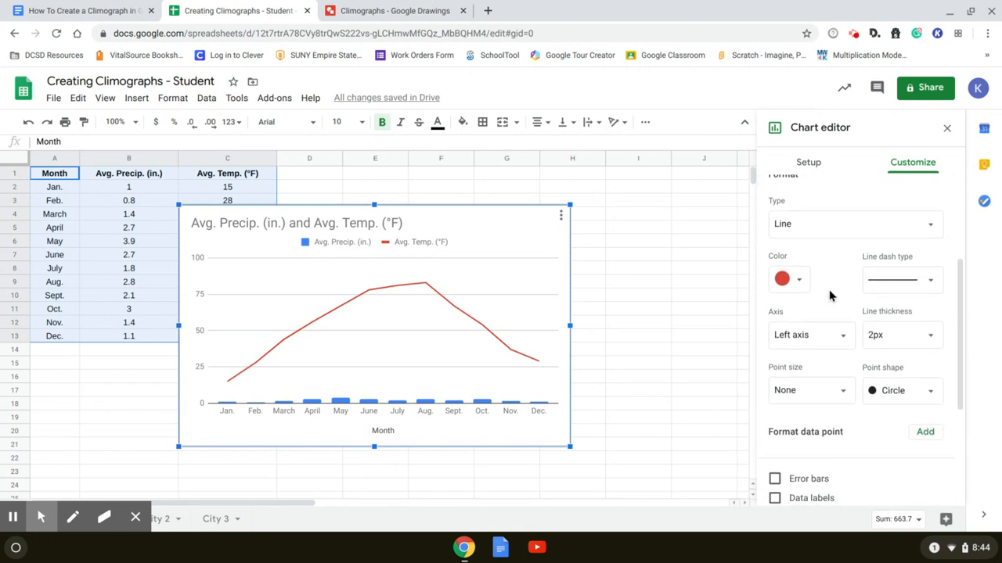
{"action": "left_click", "coordinate": [842, 341]}
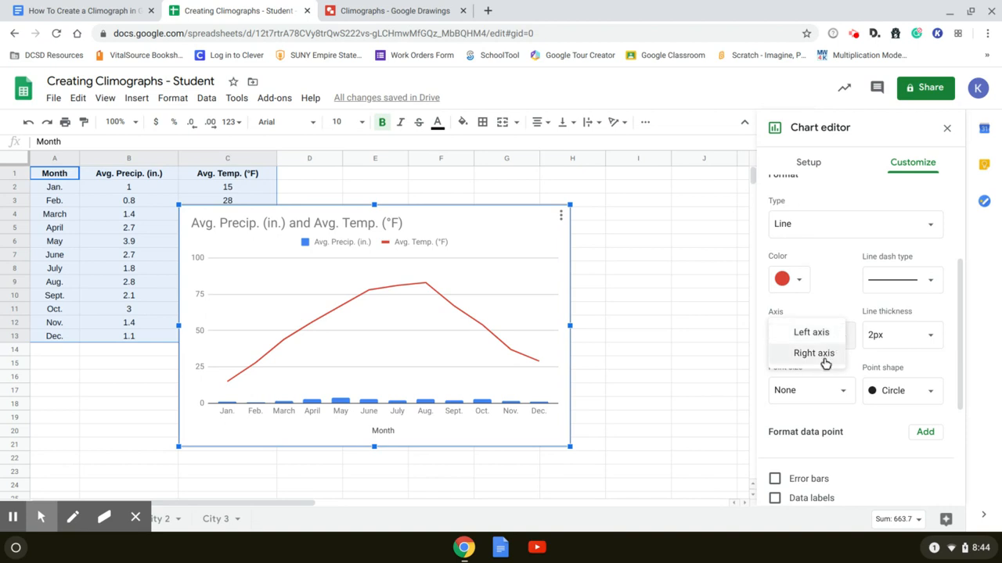
{"action": "left_click", "coordinate": [823, 362]}
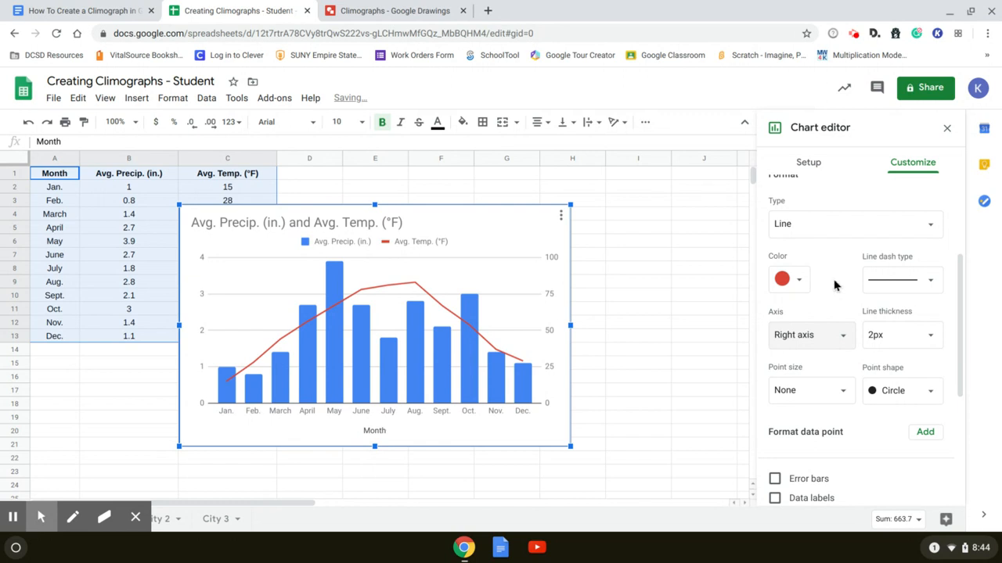
{"action": "scroll", "coordinate": [835, 285], "scroll_direction": "down", "scroll_amount": 2}
{"action": "scroll", "coordinate": [834, 284], "scroll_direction": "up", "scroll_amount": 3}
{"action": "scroll", "coordinate": [834, 284], "scroll_direction": "up", "scroll_amount": 2}
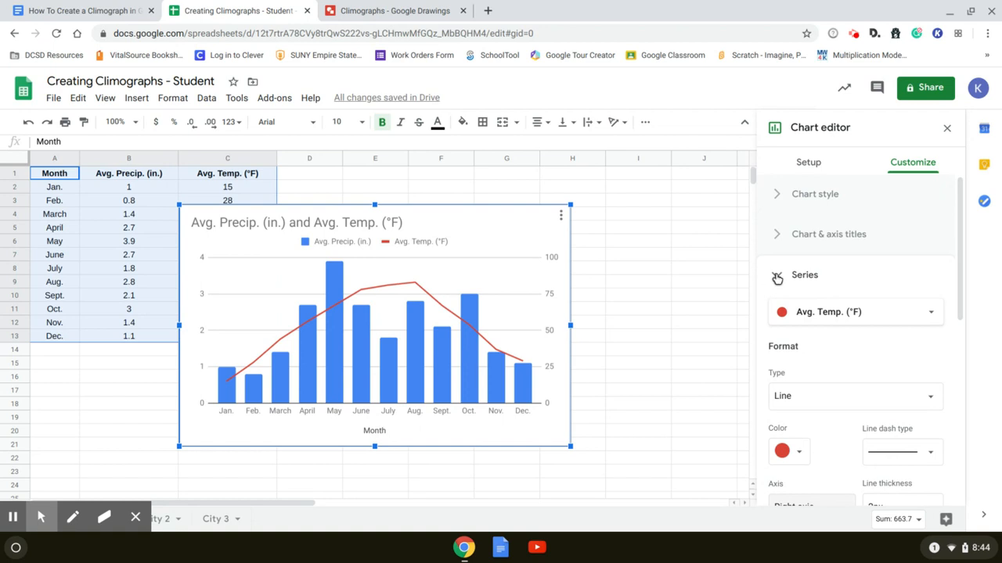
{"action": "left_click", "coordinate": [777, 277]}
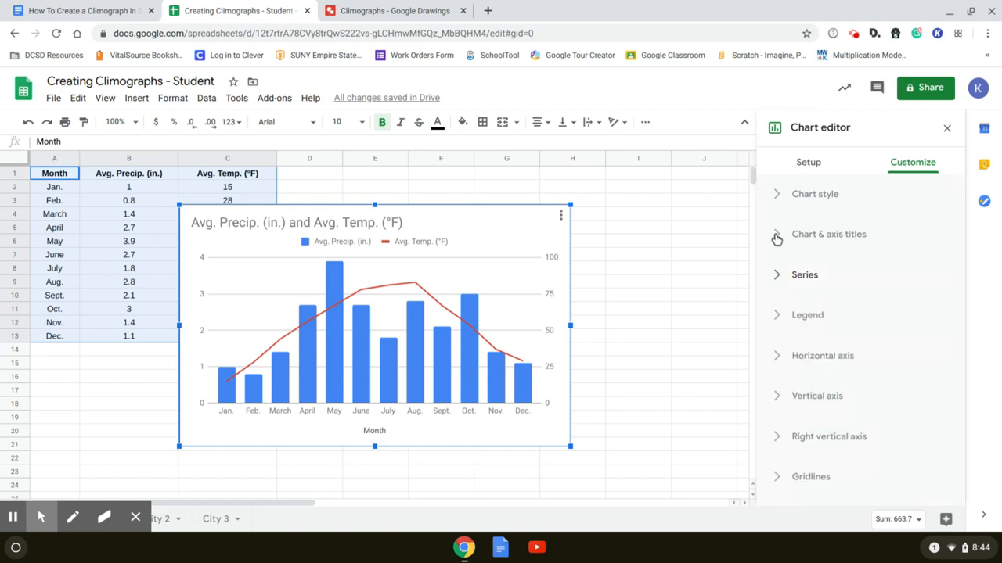
Set the chart legend's position to Bottom
{"action": "left_click", "coordinate": [778, 315]}
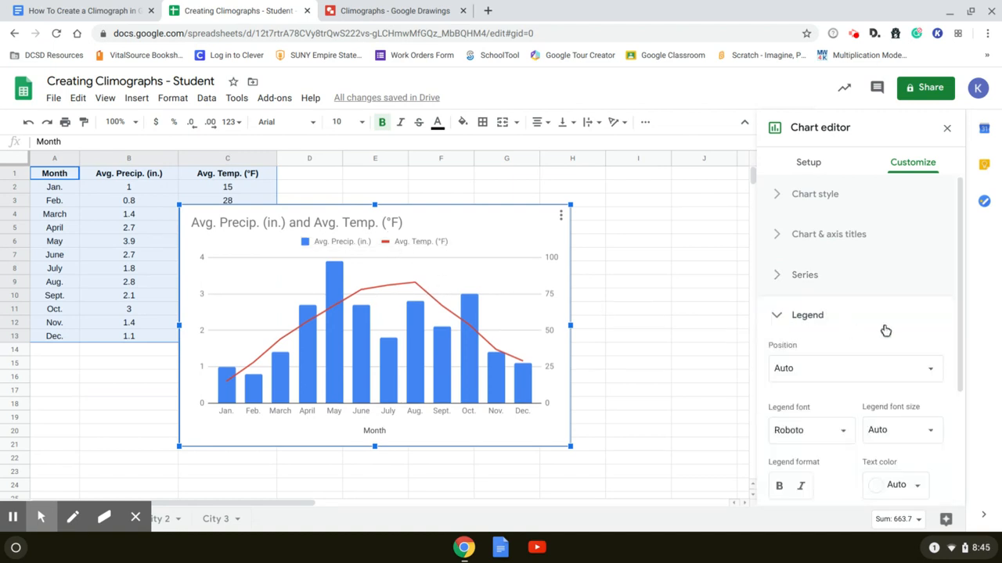
{"action": "scroll", "coordinate": [885, 331], "scroll_direction": "down", "scroll_amount": 1}
{"action": "scroll", "coordinate": [885, 331], "scroll_direction": "down", "scroll_amount": 1}
{"action": "left_click", "coordinate": [933, 313]}
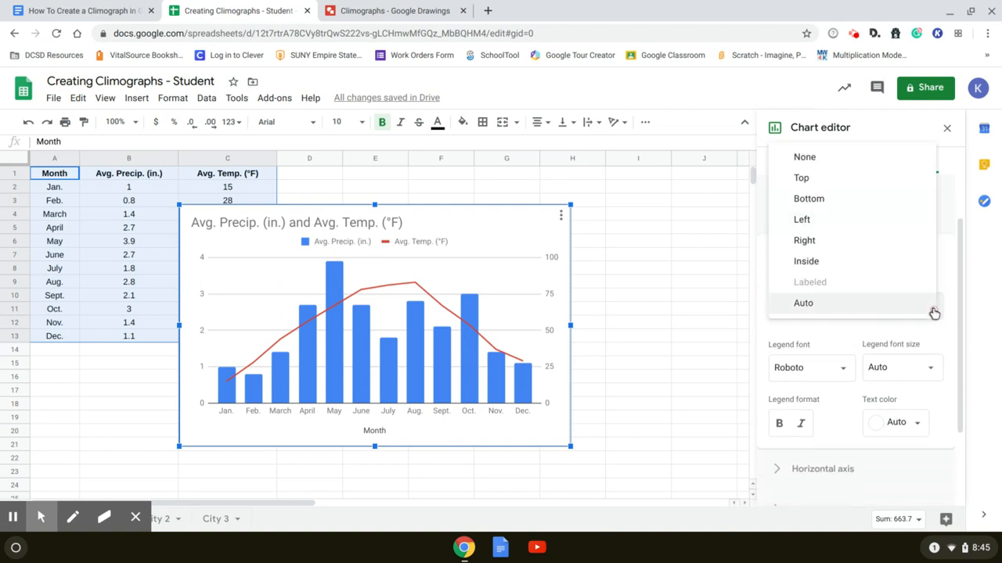
{"action": "left_click", "coordinate": [838, 200]}
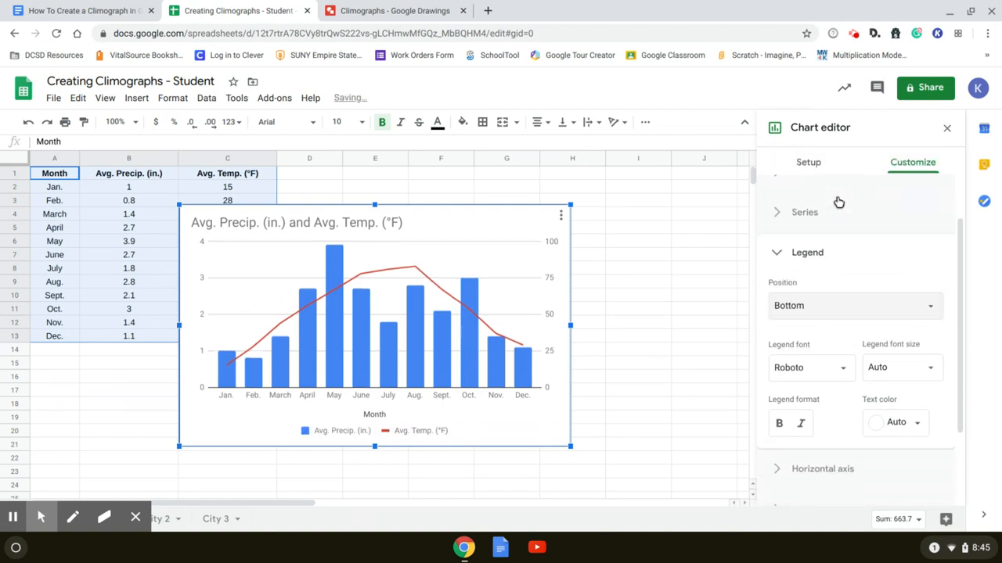
{"action": "left_click", "coordinate": [777, 255]}
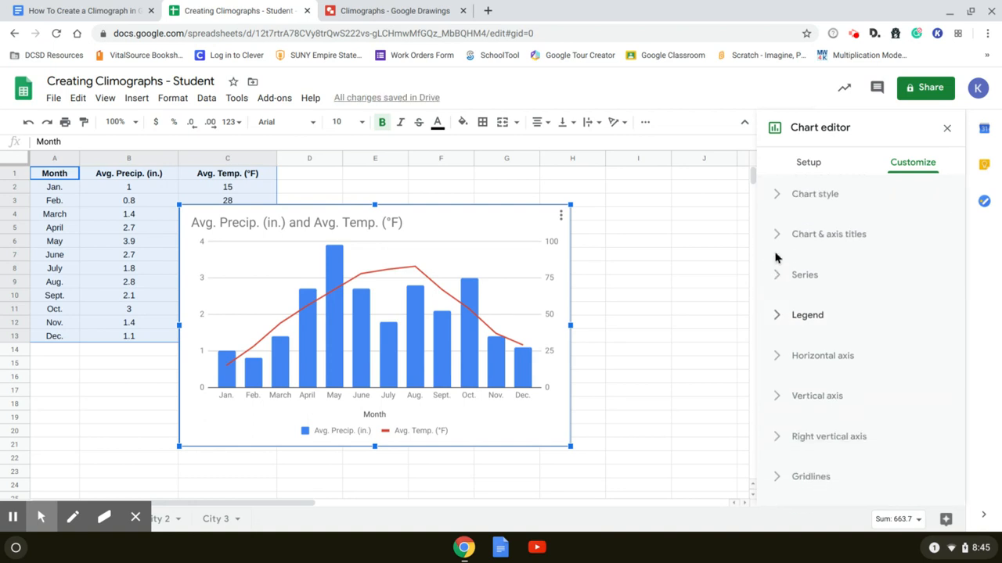
Replace the chart title with the teacher's title and surname, and center it above the chart
{"action": "left_click", "coordinate": [785, 236]}
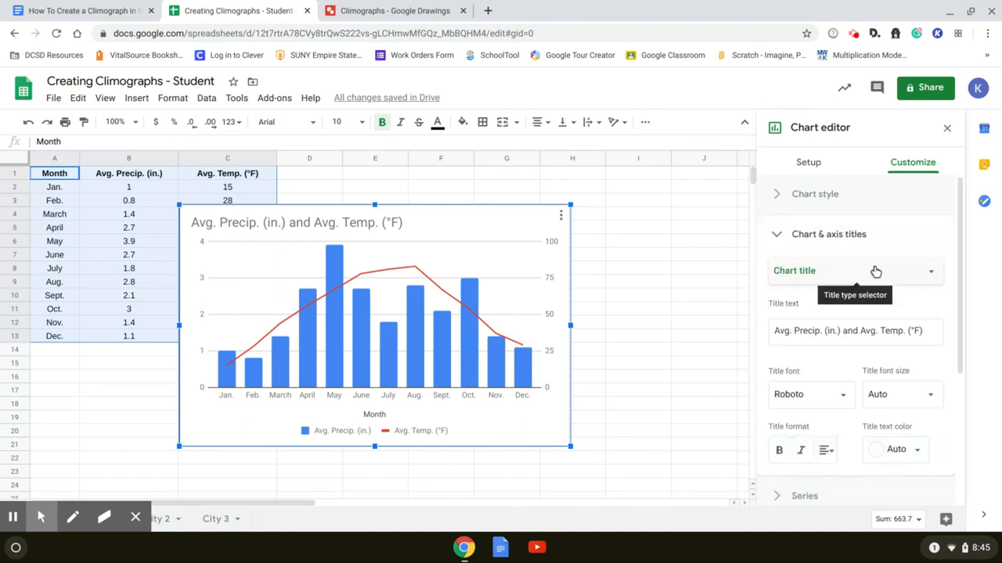
{"action": "left_click", "coordinate": [858, 334]}
{"action": "key", "text": "ctrl+a"}
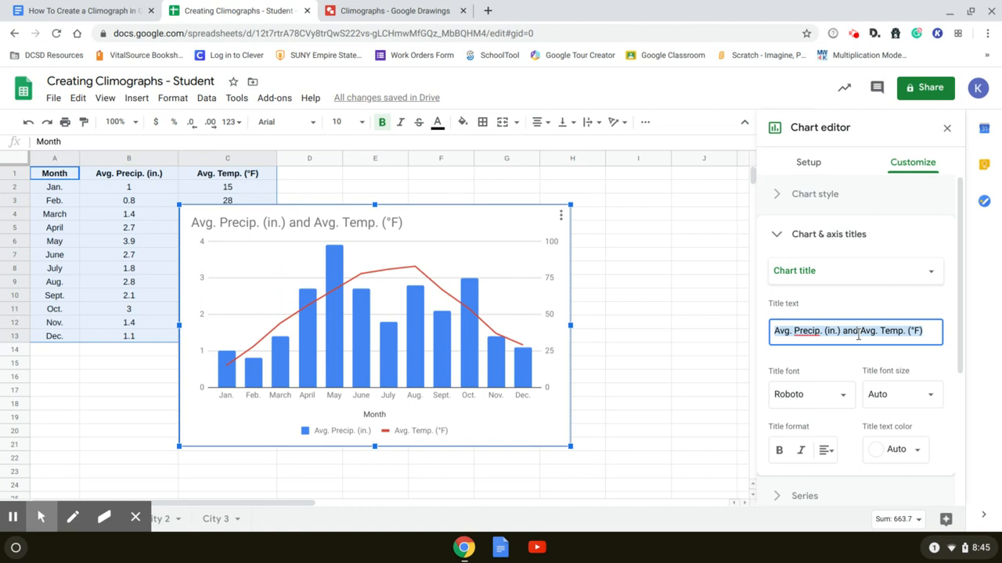
{"action": "type", "text": "Mr. Meyer"}
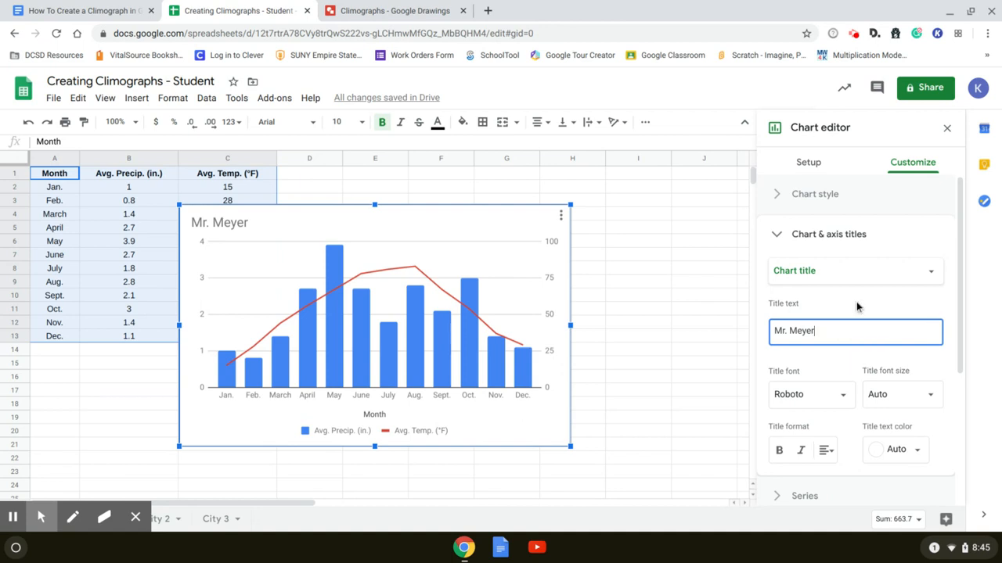
{"action": "scroll", "coordinate": [857, 306], "scroll_direction": "down", "scroll_amount": 2}
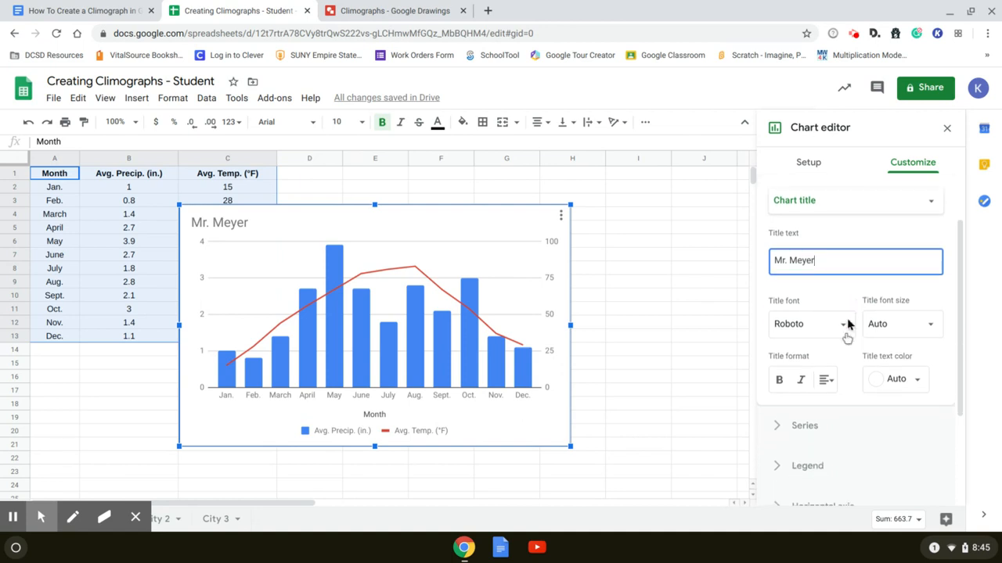
{"action": "left_click", "coordinate": [836, 379]}
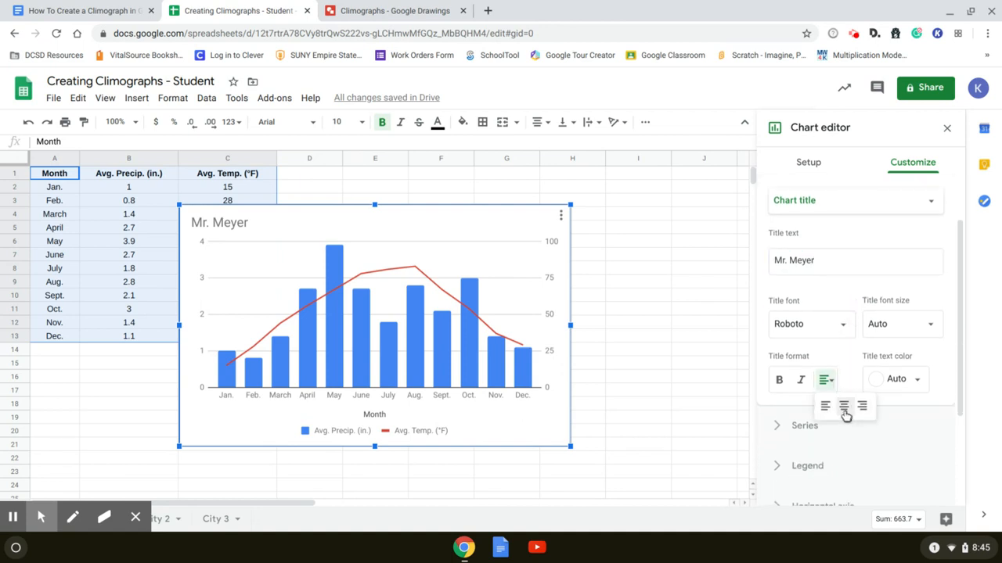
{"action": "left_click", "coordinate": [843, 406]}
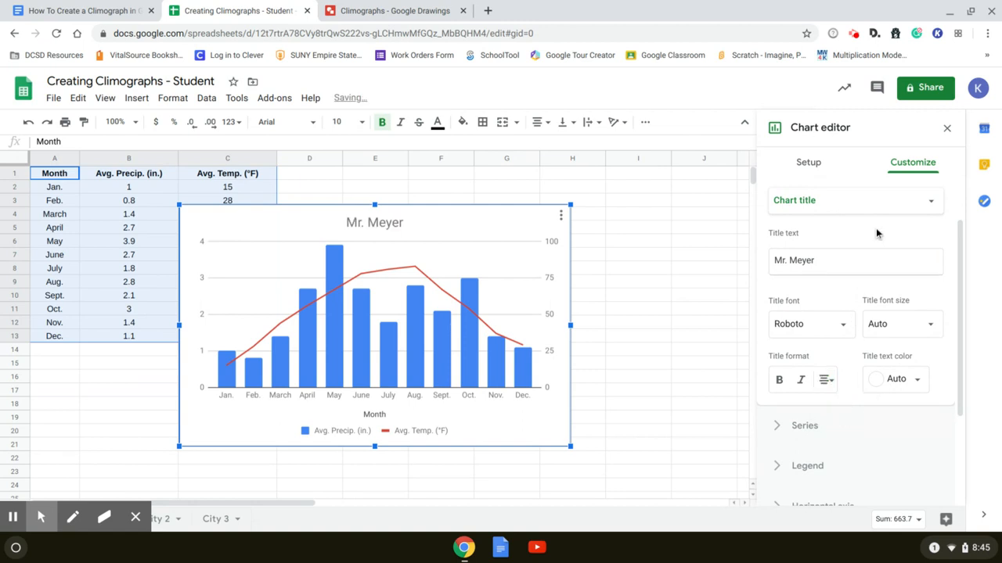
Add the vertical axis title "Avg.Precip. (in" to the chart
{"action": "left_click", "coordinate": [915, 205]}
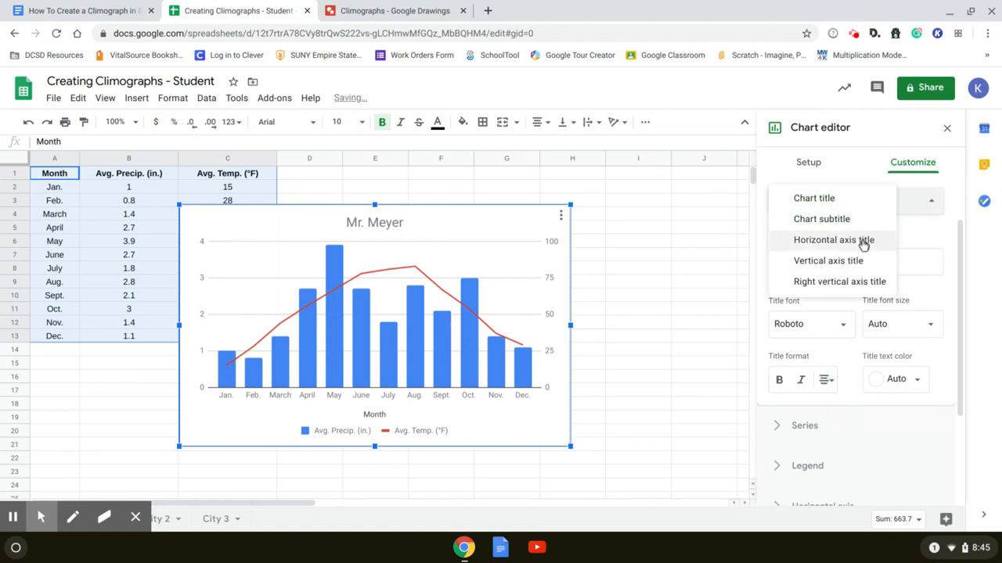
{"action": "left_click", "coordinate": [821, 268]}
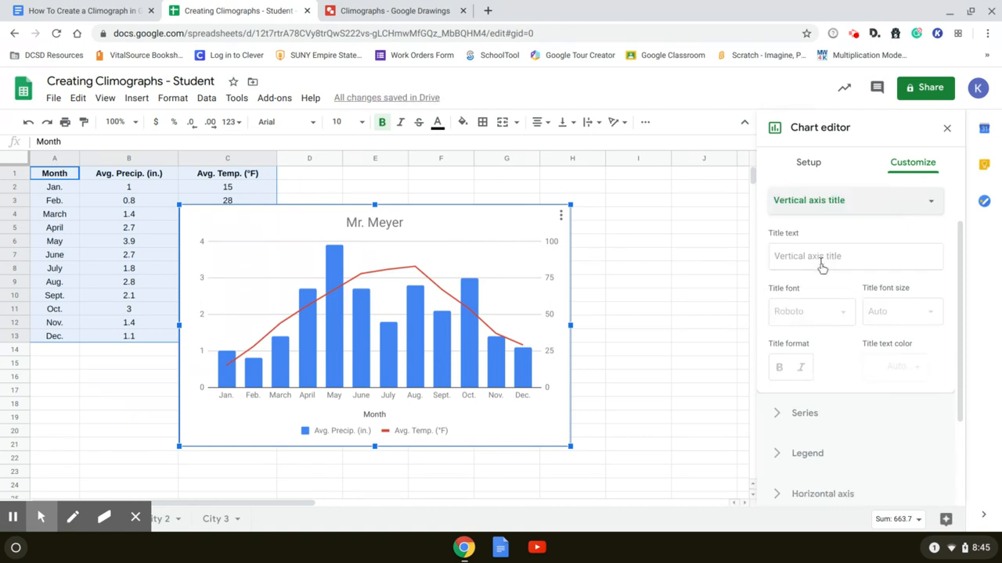
{"action": "left_click", "coordinate": [820, 264]}
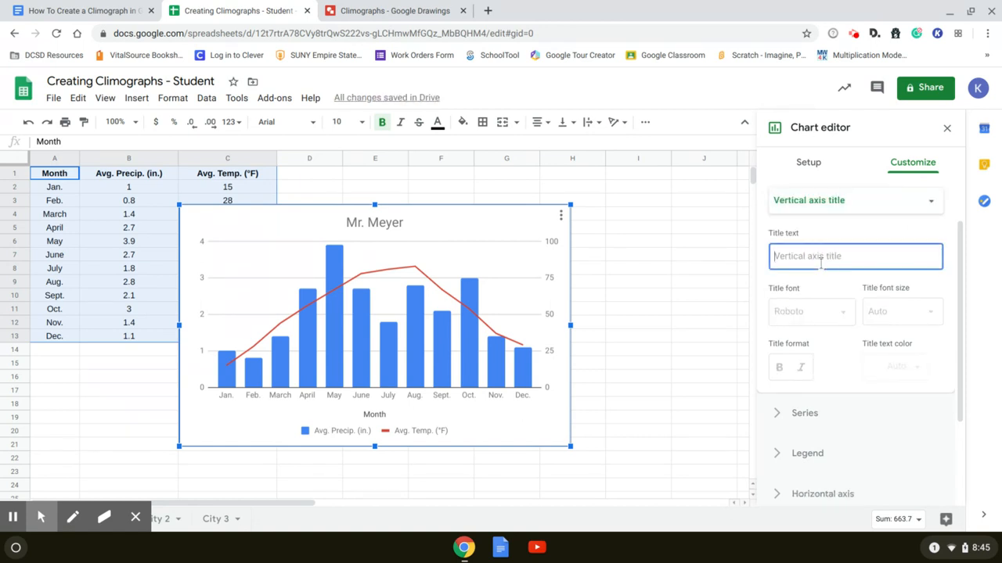
{"action": "type", "text": "A"}
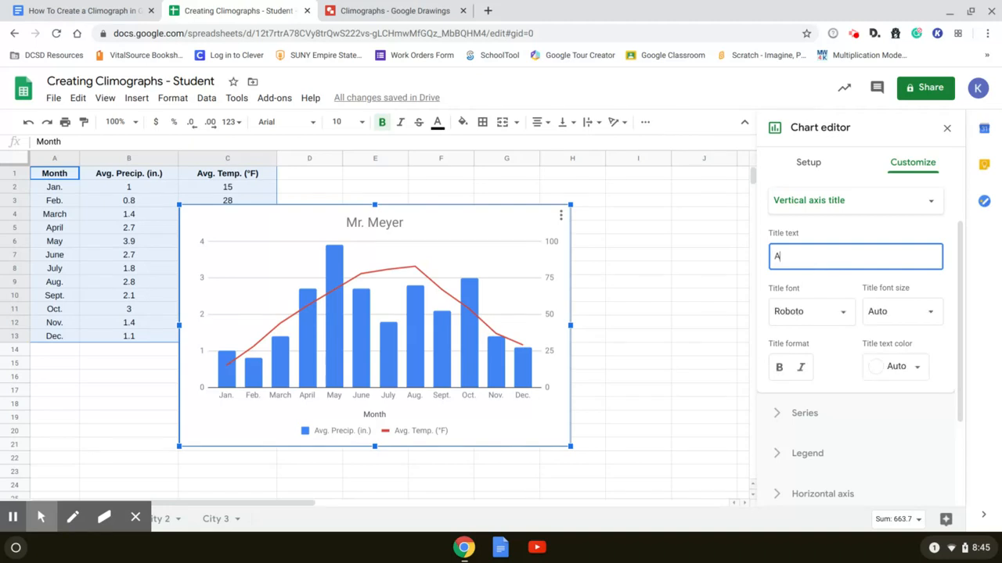
{"action": "type", "text": "vgPrecip"}
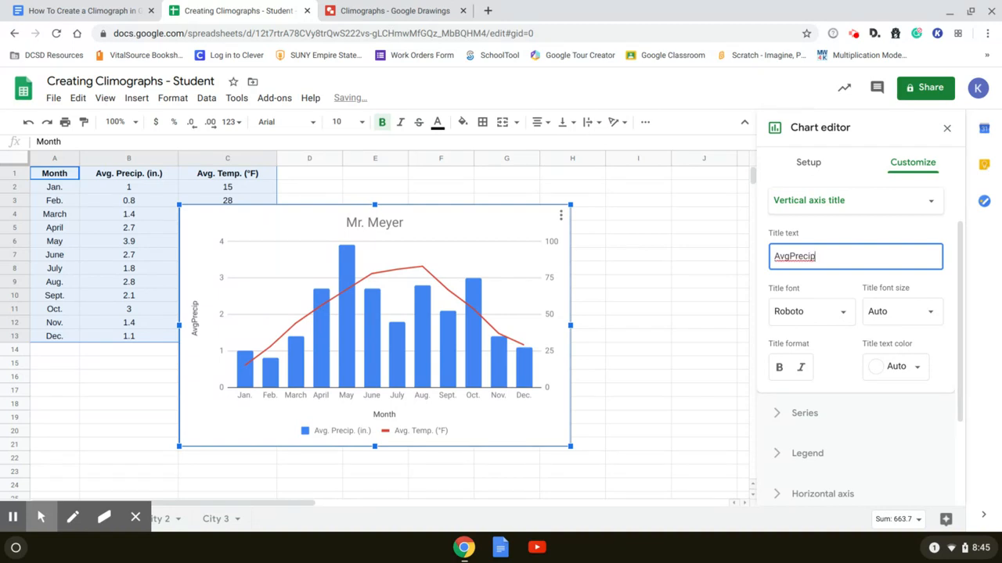
{"action": "key", "text": "BackSpace"}
{"action": "key", "text": "BackSpace"}
{"action": "key", "text": "BackSpace"}
{"action": "key", "text": "BackSpace"}
{"action": "type", "text": ". Precip."}
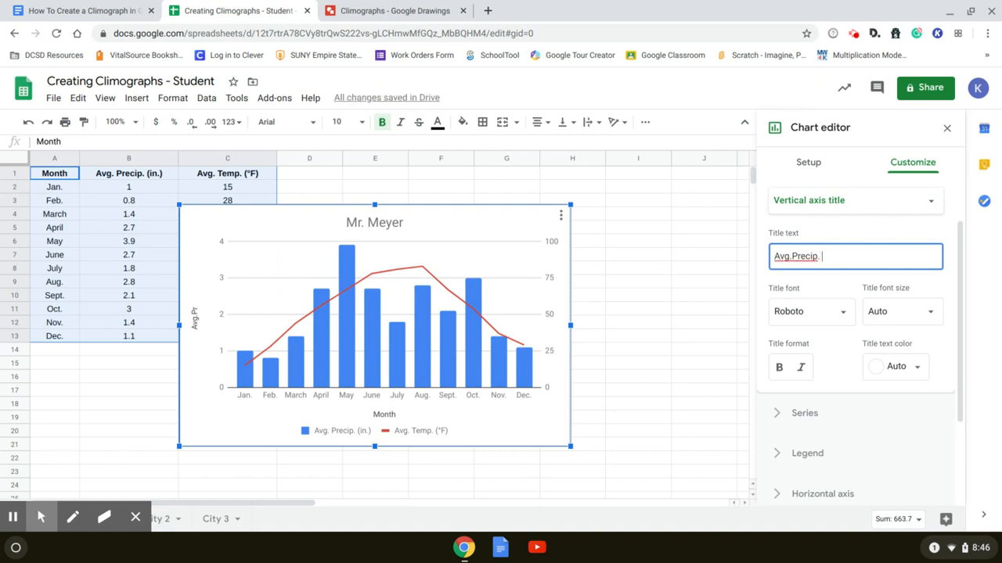
{"action": "type", "text": " (in"}
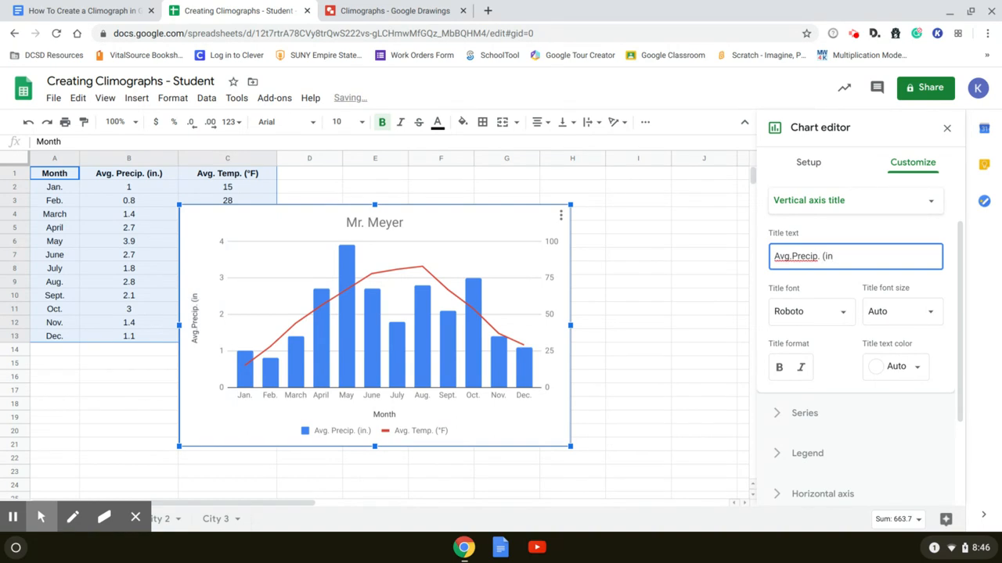
Add the right vertical axis title "Avg. Temp. (F)" to the chart
{"action": "left_click", "coordinate": [932, 205]}
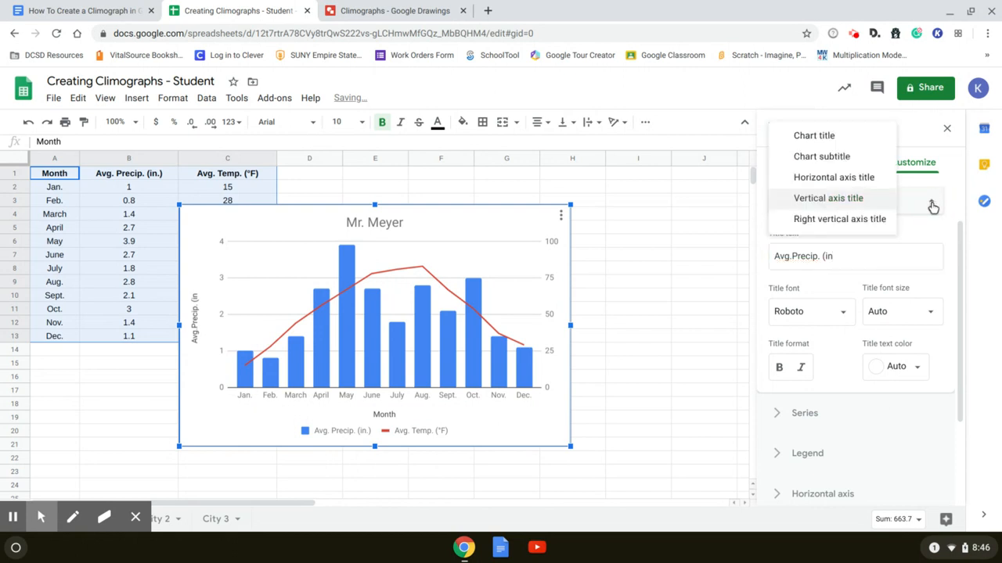
{"action": "left_click", "coordinate": [852, 223]}
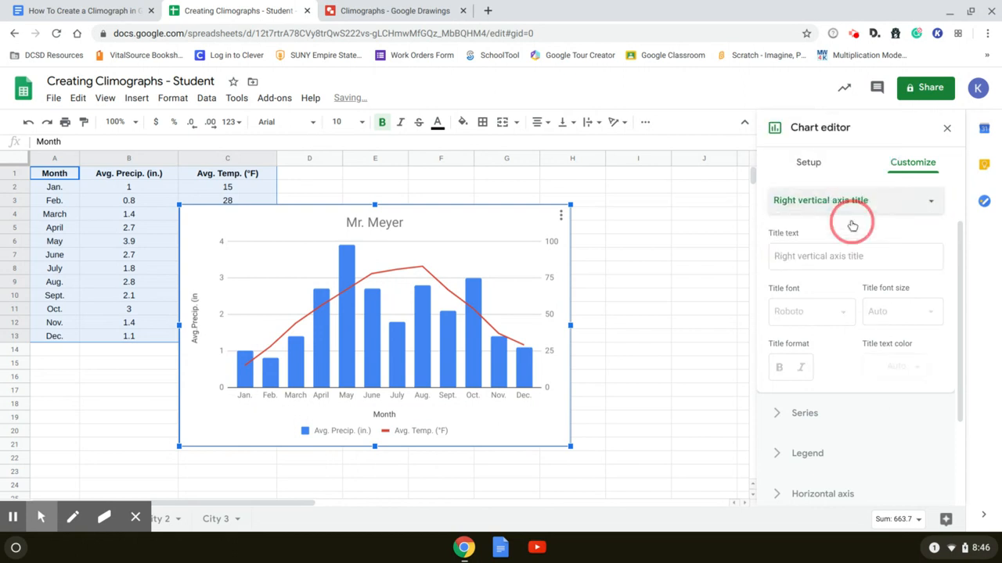
{"action": "left_click", "coordinate": [808, 260]}
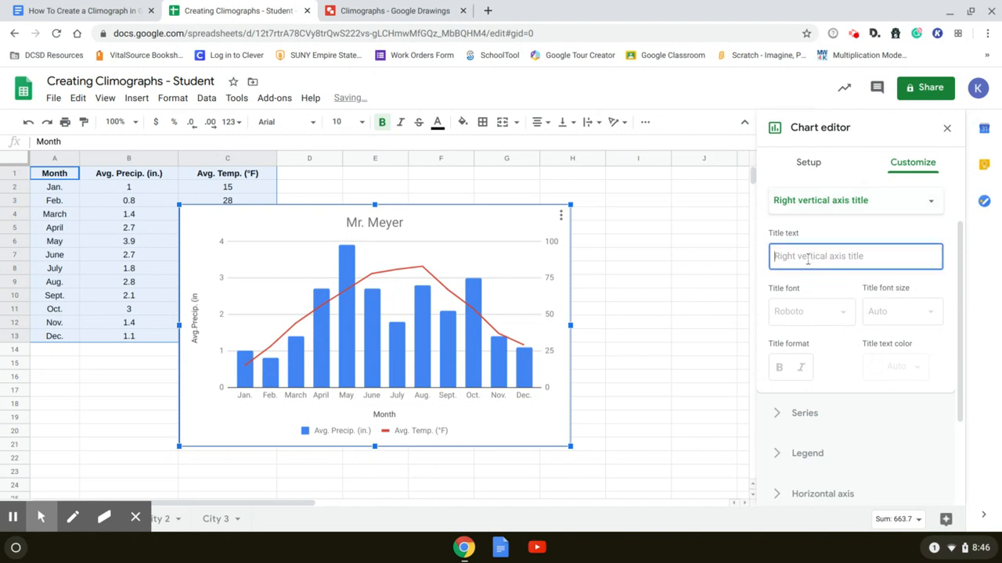
{"action": "type", "text": "A"}
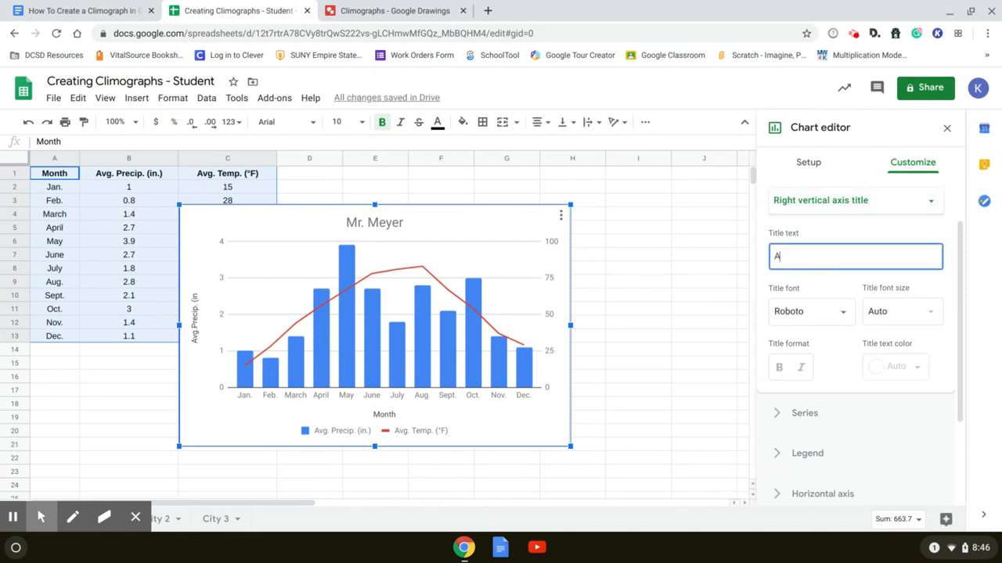
{"action": "type", "text": "g."}
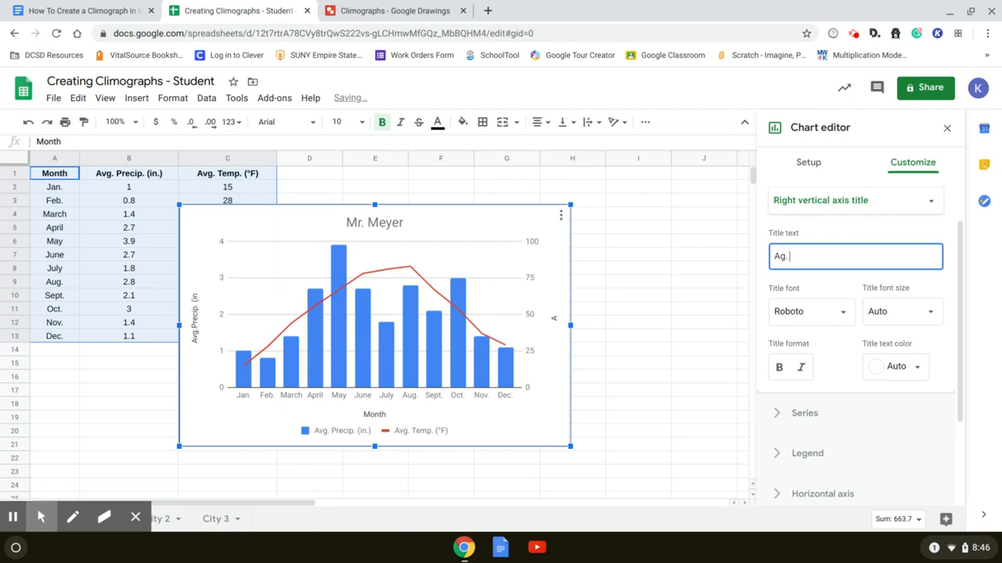
{"action": "key", "text": "BackSpace"}
{"action": "type", "text": "Temp. (F"}
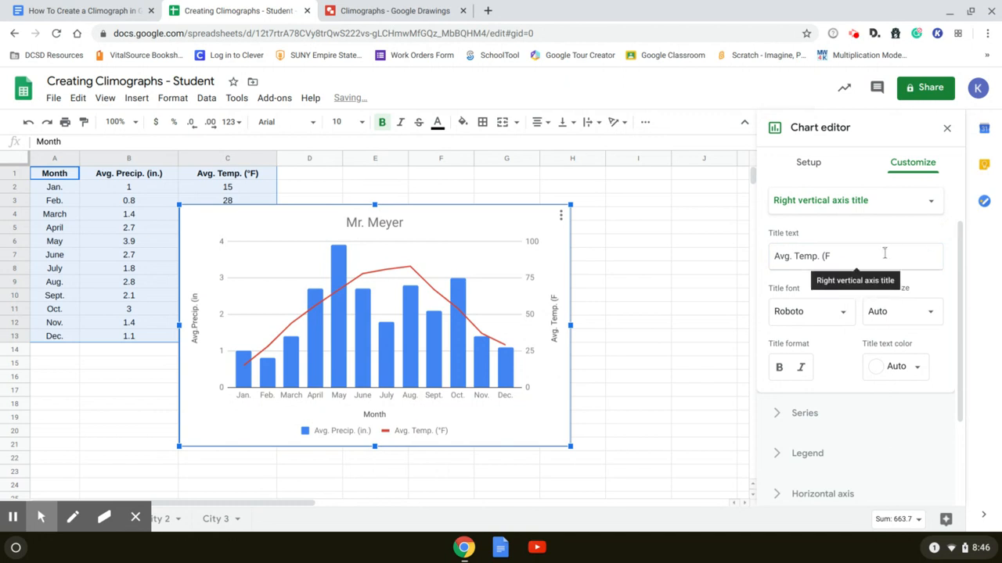
{"action": "type", "text": ")"}
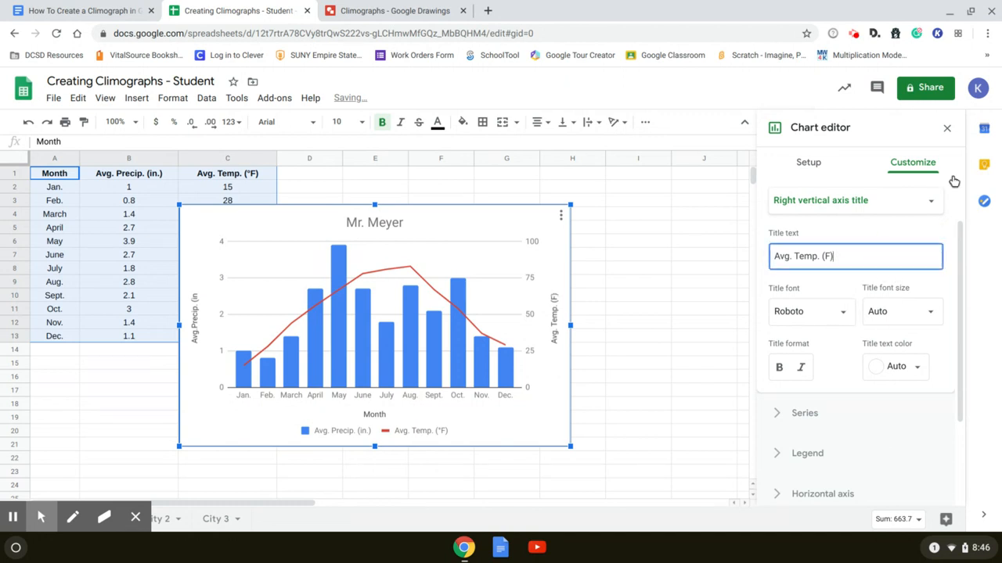
{"action": "left_click", "coordinate": [856, 230]}
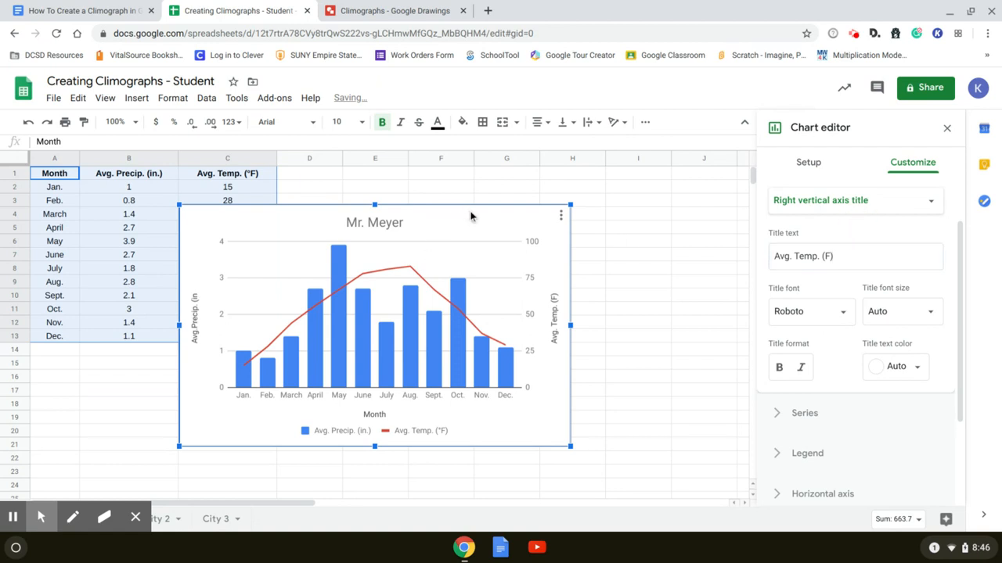
Copy the finished climograph and paste it unlinked into the Climographs drawing in Google Drawings
{"action": "left_click", "coordinate": [79, 98]}
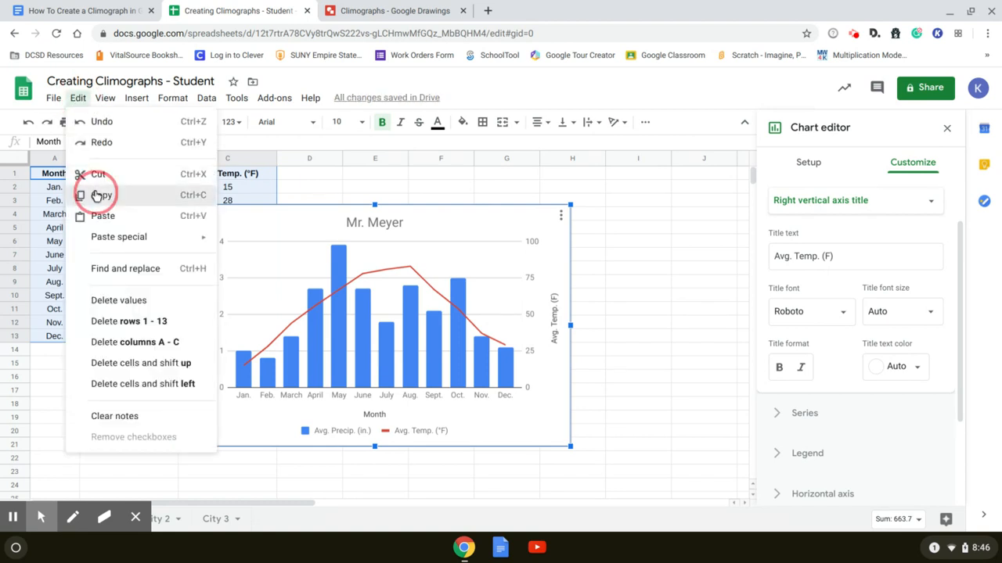
{"action": "left_click", "coordinate": [97, 196]}
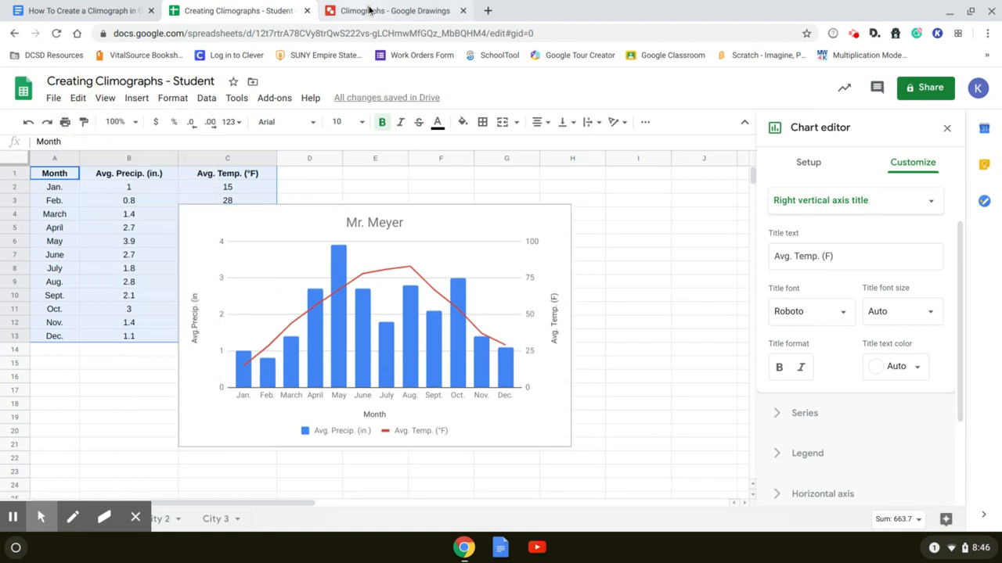
{"action": "left_click", "coordinate": [369, 10]}
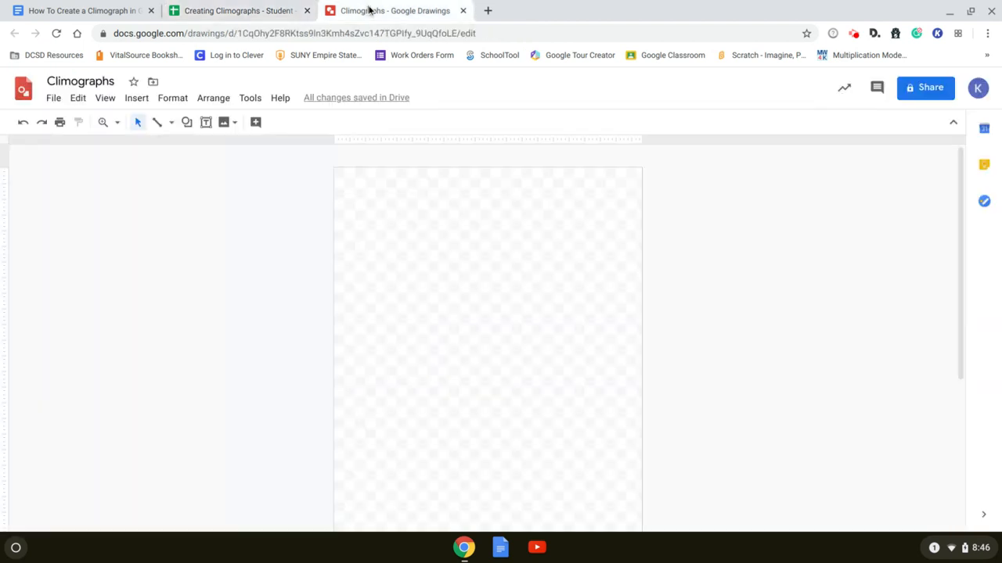
{"action": "left_click", "coordinate": [81, 98]}
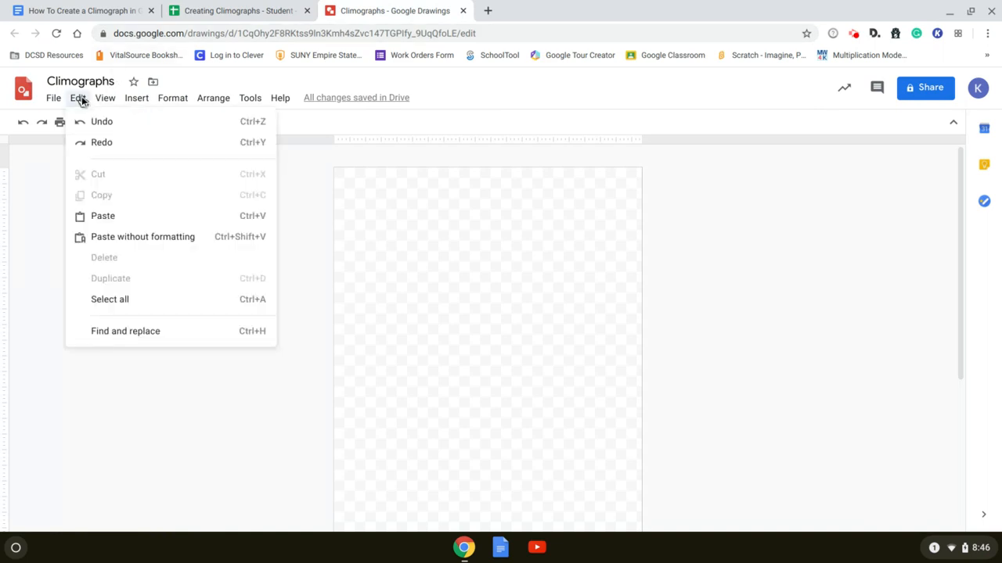
{"action": "left_click", "coordinate": [106, 218]}
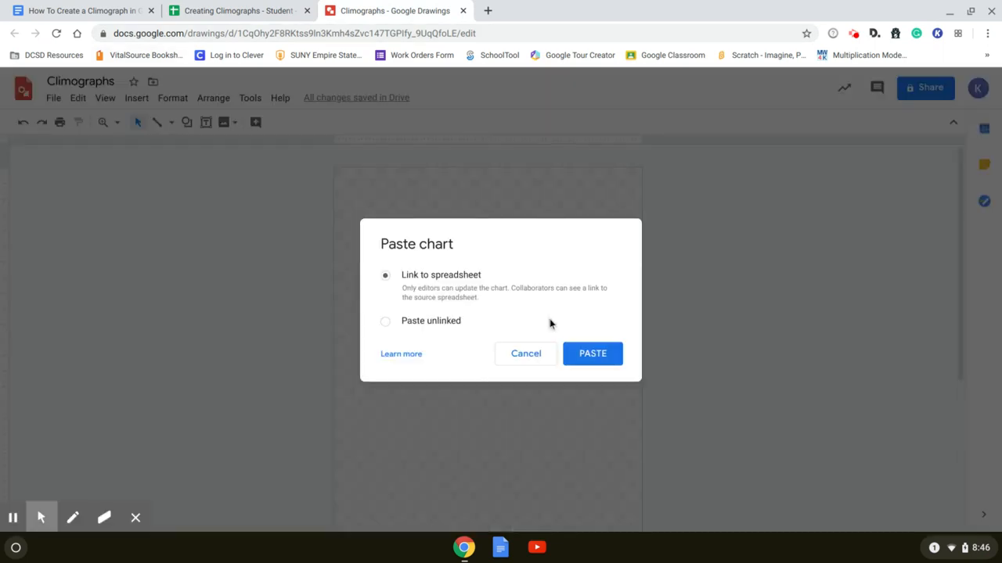
{"action": "left_click", "coordinate": [385, 322]}
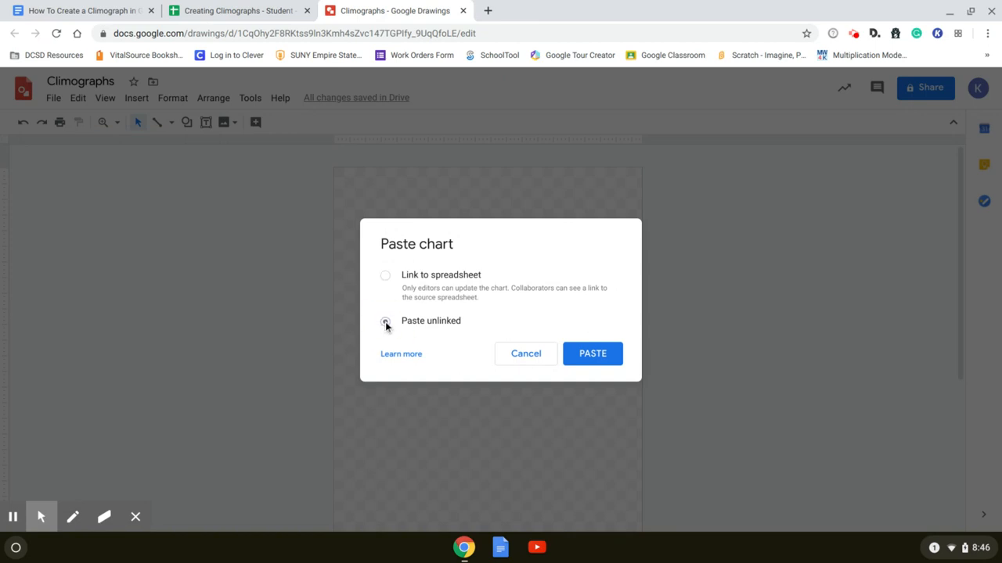
{"action": "left_click", "coordinate": [589, 353]}
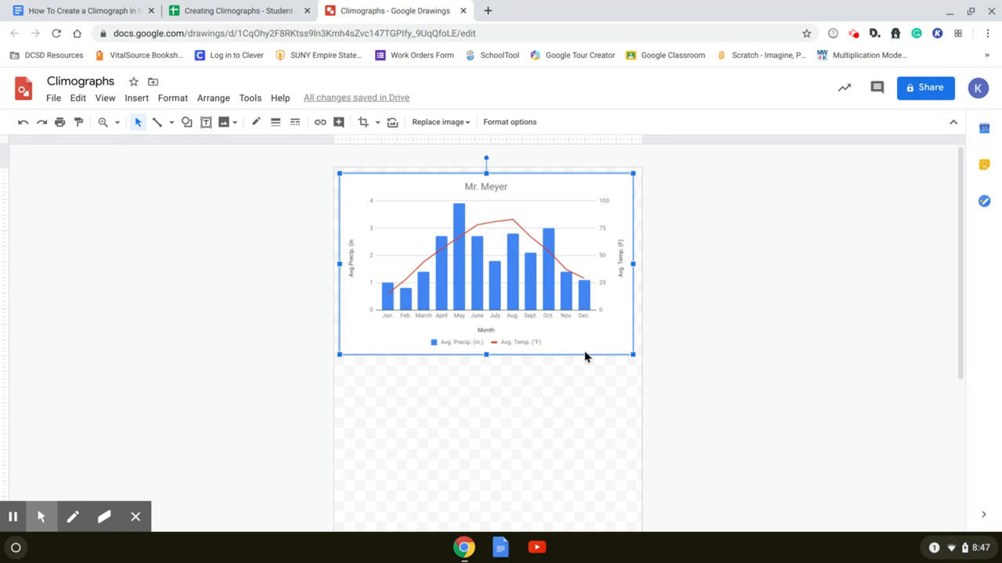
Switch to the Google Docs document "How To Create a Climograph in Google Sheets" and look through the cities' climate data tables
{"action": "left_click", "coordinate": [119, 11]}
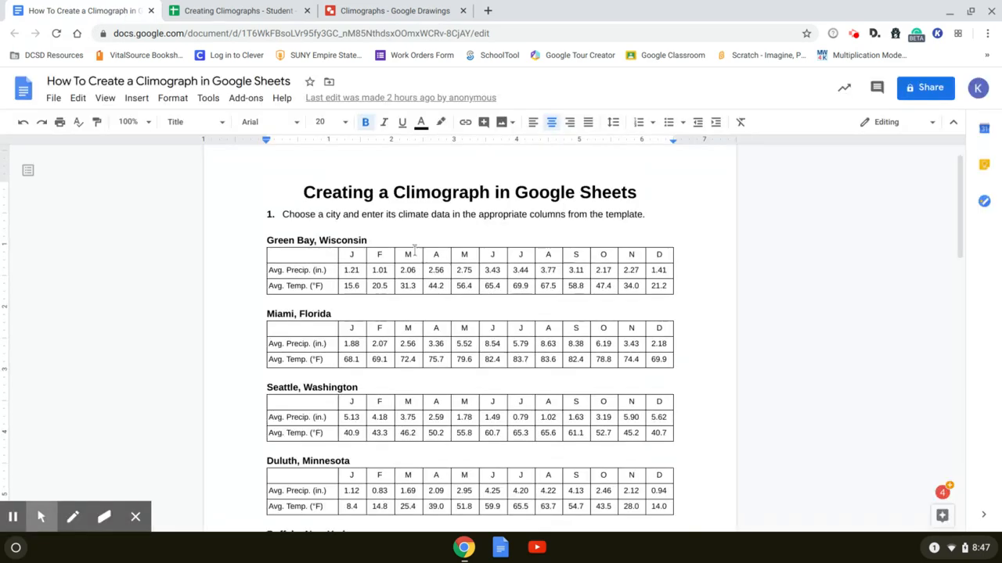
{"action": "scroll", "coordinate": [415, 251], "scroll_direction": "down", "scroll_amount": 3}
{"action": "scroll", "coordinate": [415, 250], "scroll_direction": "down", "scroll_amount": 2}
{"action": "scroll", "coordinate": [506, 253], "scroll_direction": "up", "scroll_amount": 3}
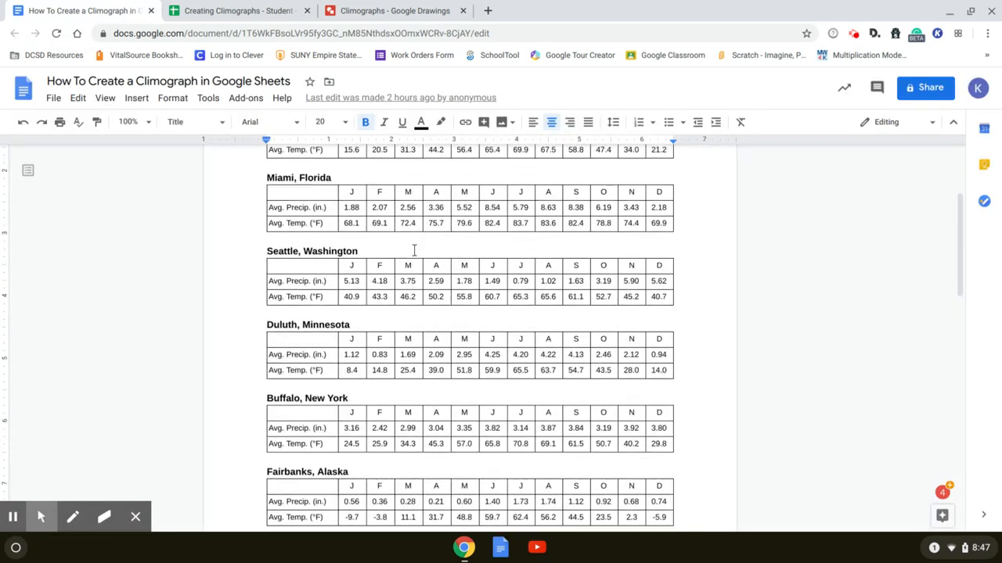